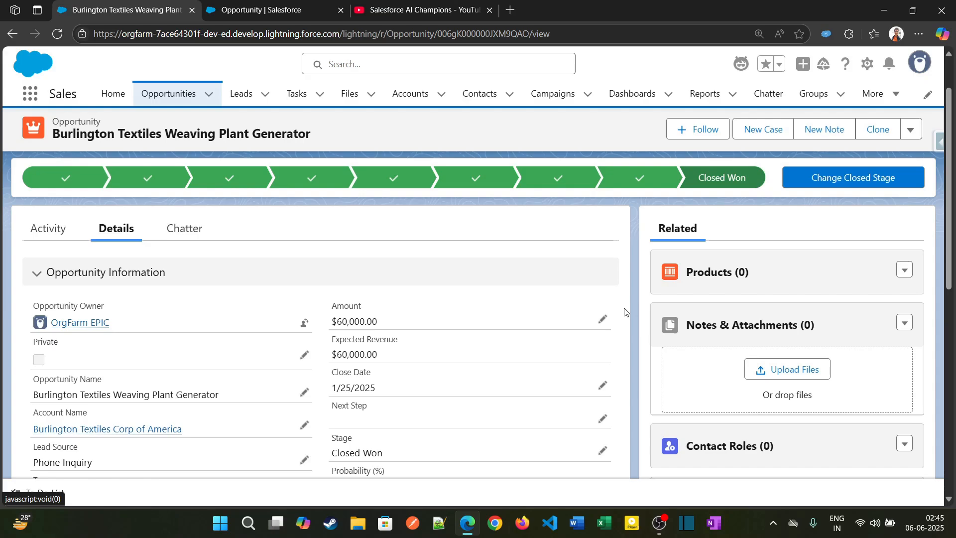
Find the Opportunity object in Setup's Object Manager by searching for "opp" and open it
scroll(624, 312, down, 3)
scroll(624, 311, up, 5)
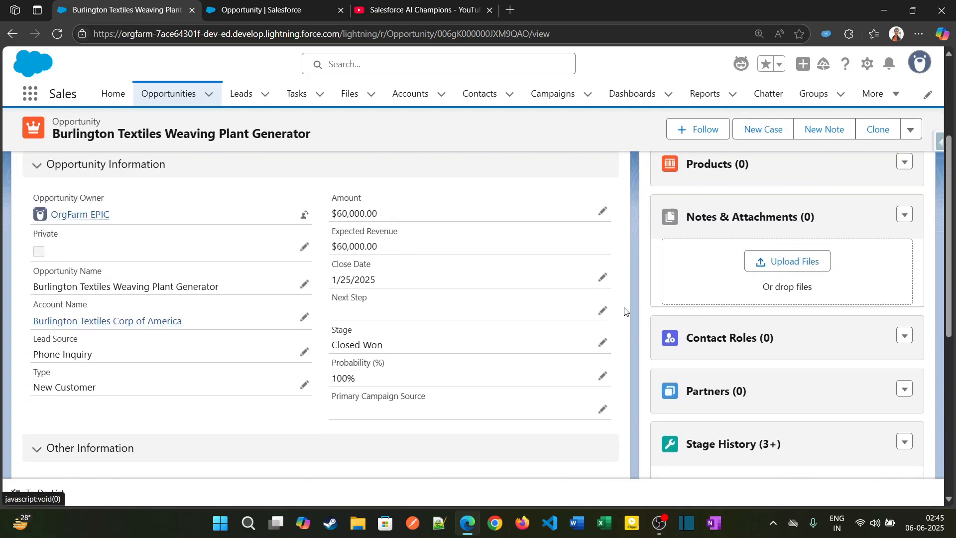
click(243, 4)
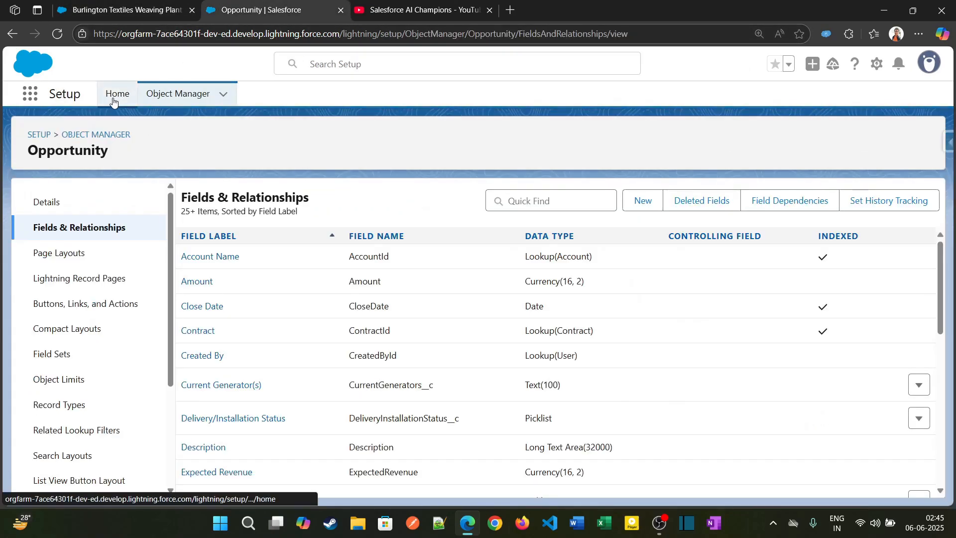
click(171, 94)
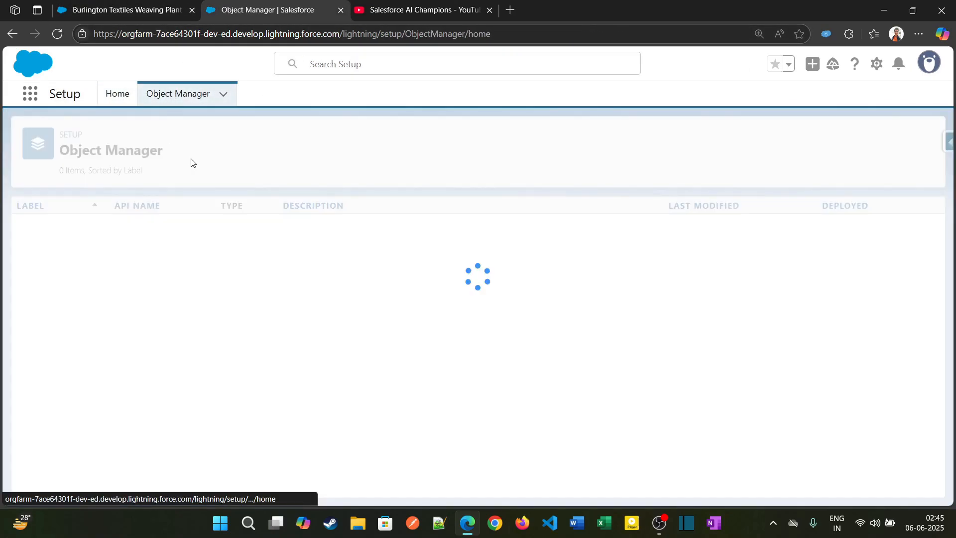
click(706, 137)
text(o)
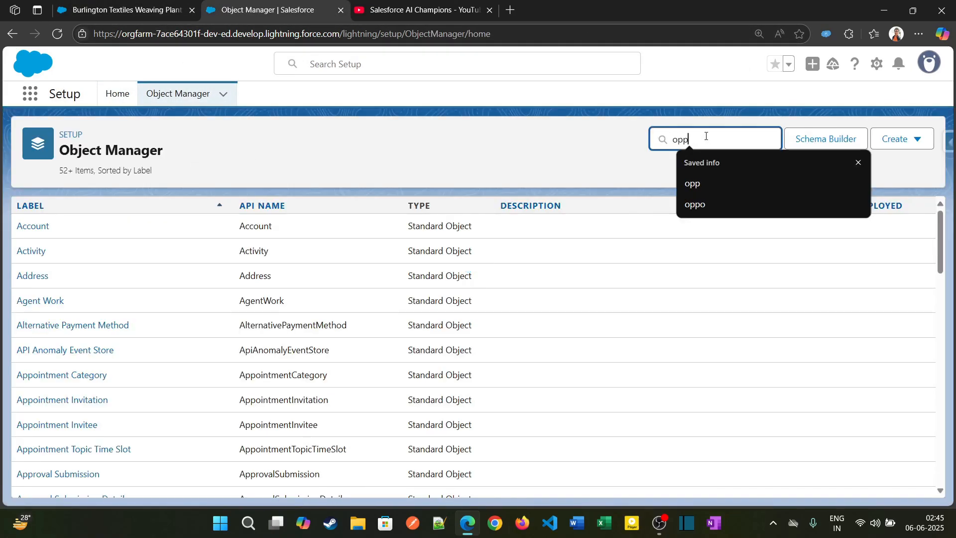
text(pp)
click(30, 225)
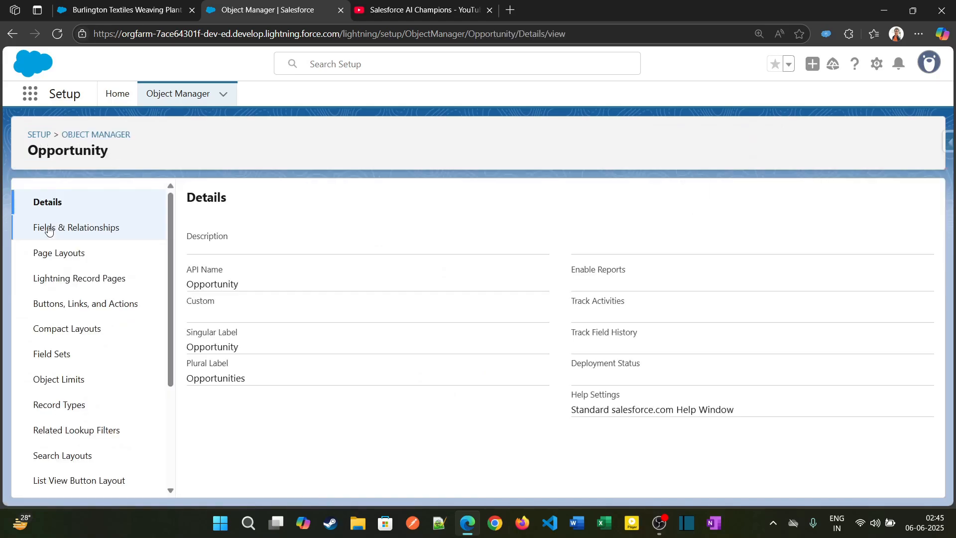
Open the Opportunity Record Page from the object's Lightning record pages for editing in Lightning App Builder
click(74, 279)
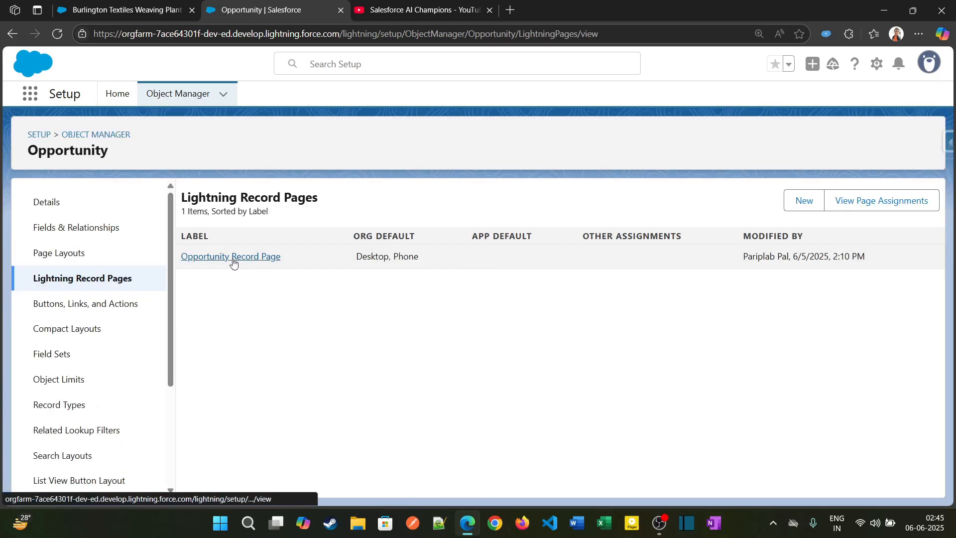
click(234, 263)
click(426, 227)
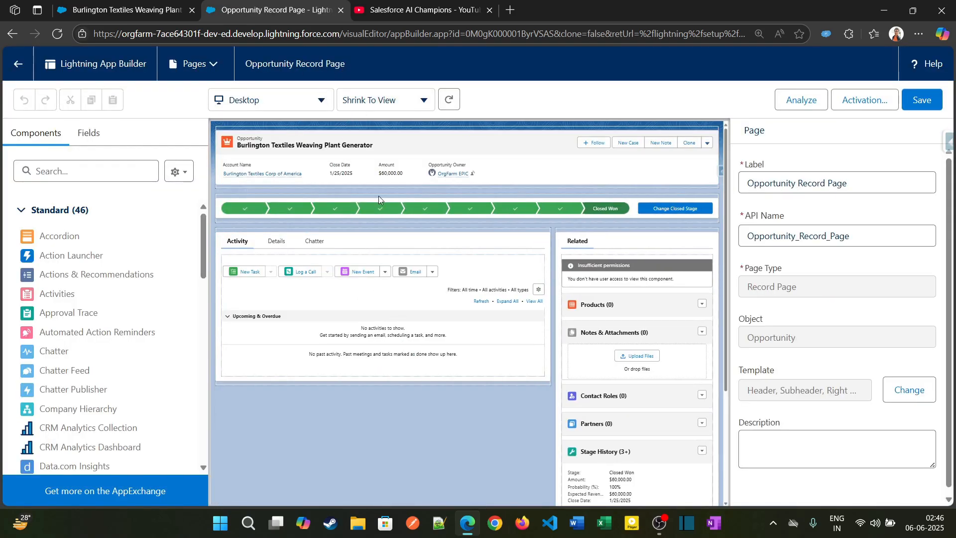
Look up the Edit Page option on the Burlington Textiles Weaving Plant Generator record, then return to the page editor
click(148, 4)
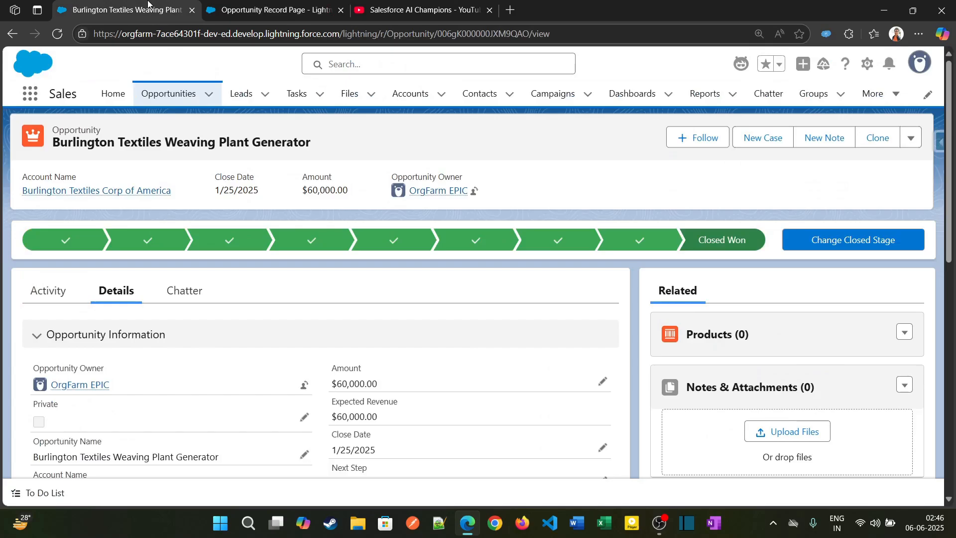
click(868, 62)
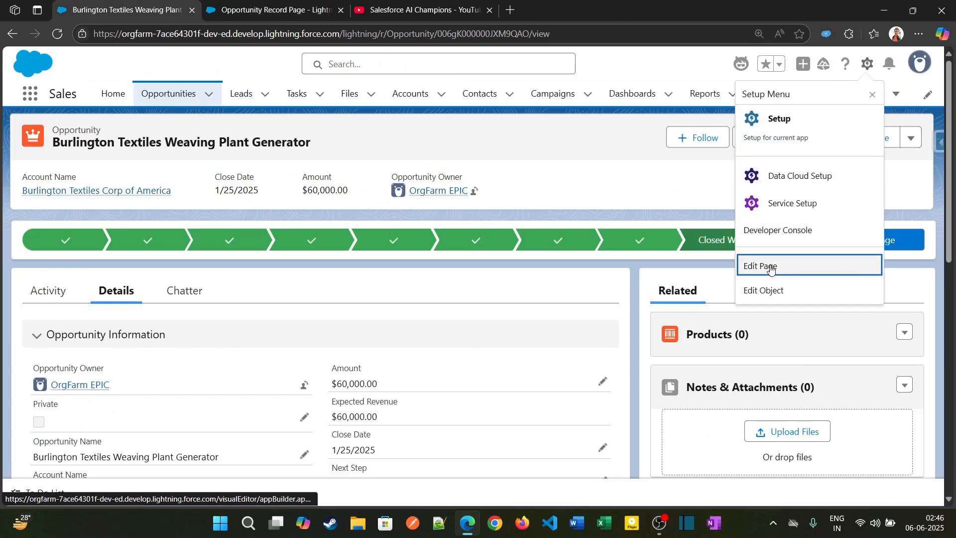
click(573, 174)
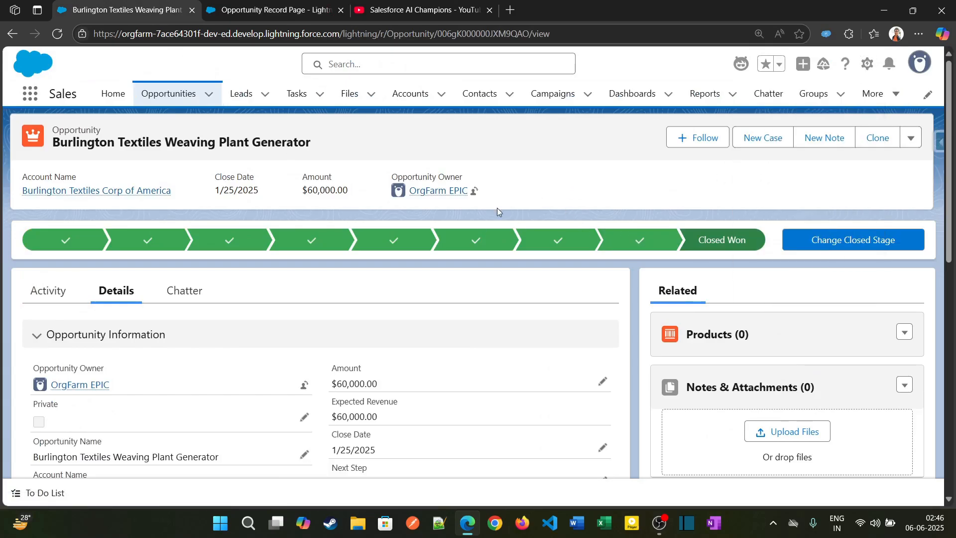
click(286, 5)
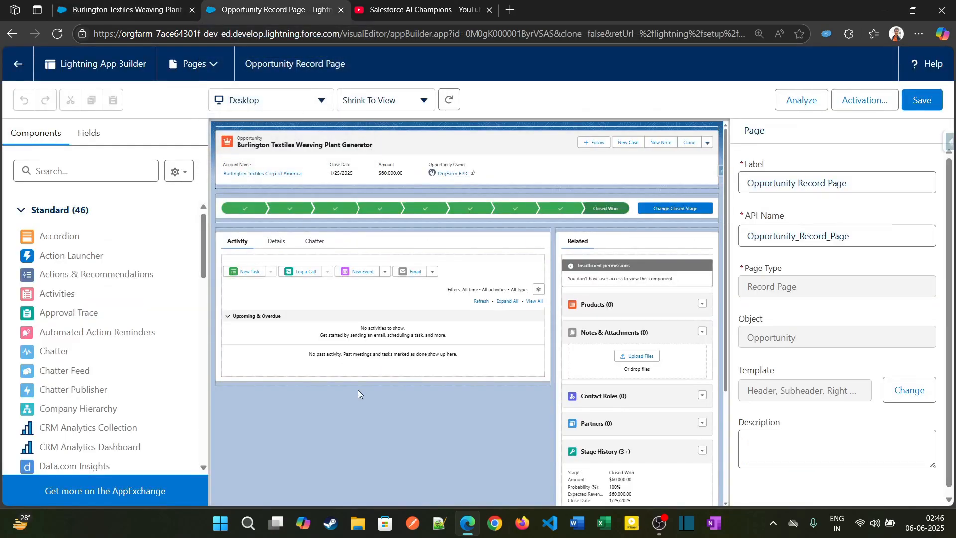
Select the Amount field in the record page's Details section and view all conditional formatting rulesets for Opportunity
click(275, 240)
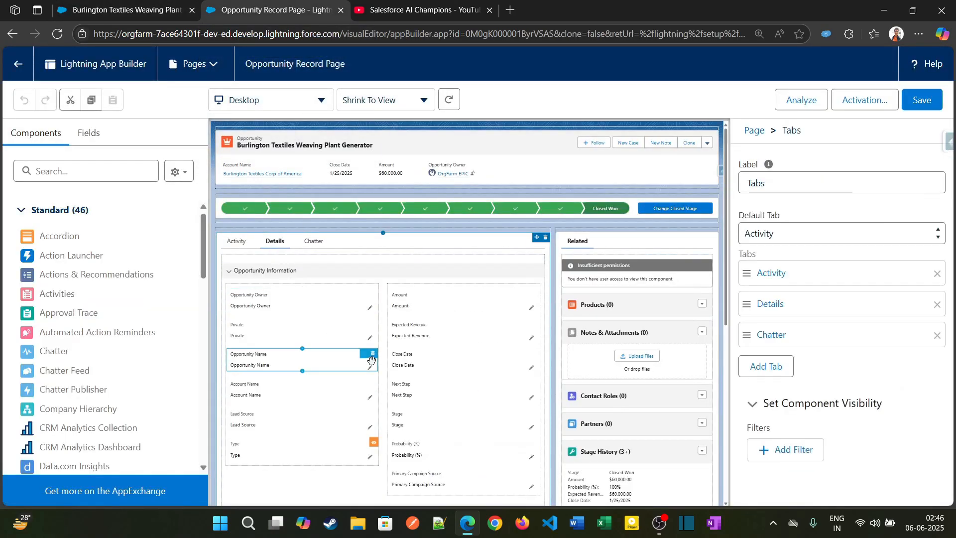
click(433, 309)
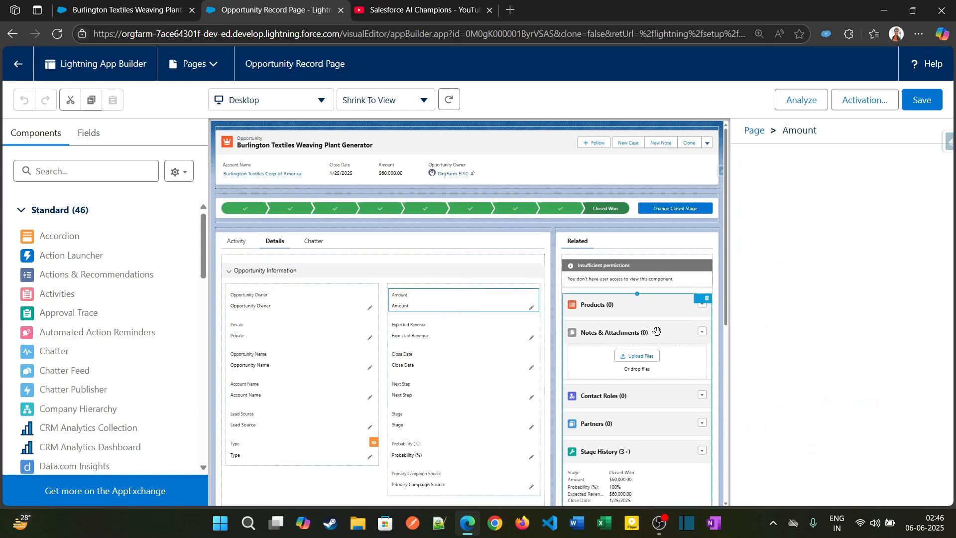
mouse_move(844, 322)
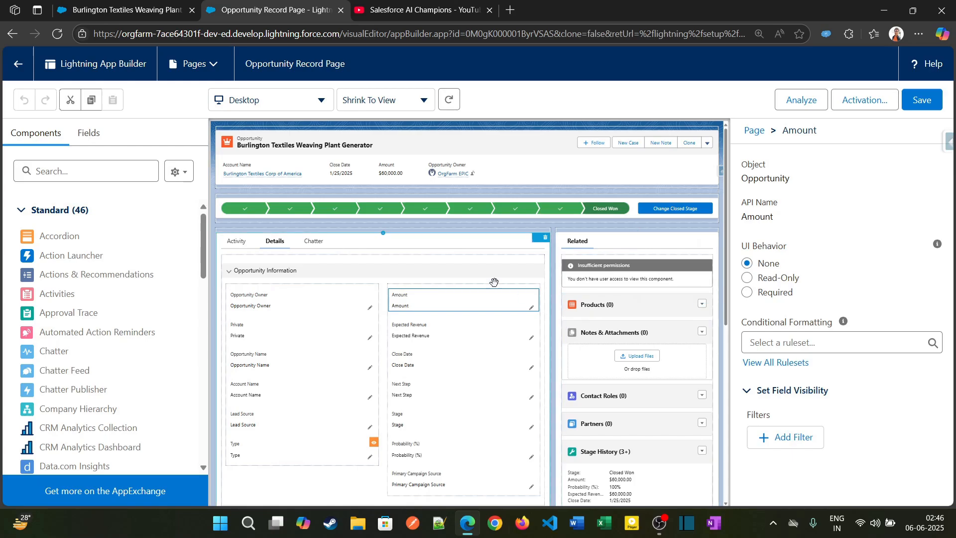
click(762, 363)
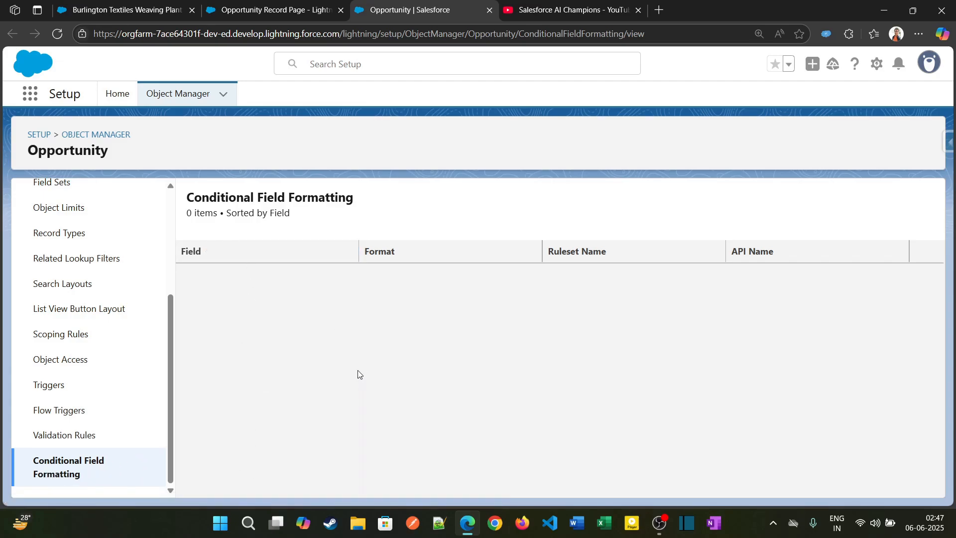
click(328, 11)
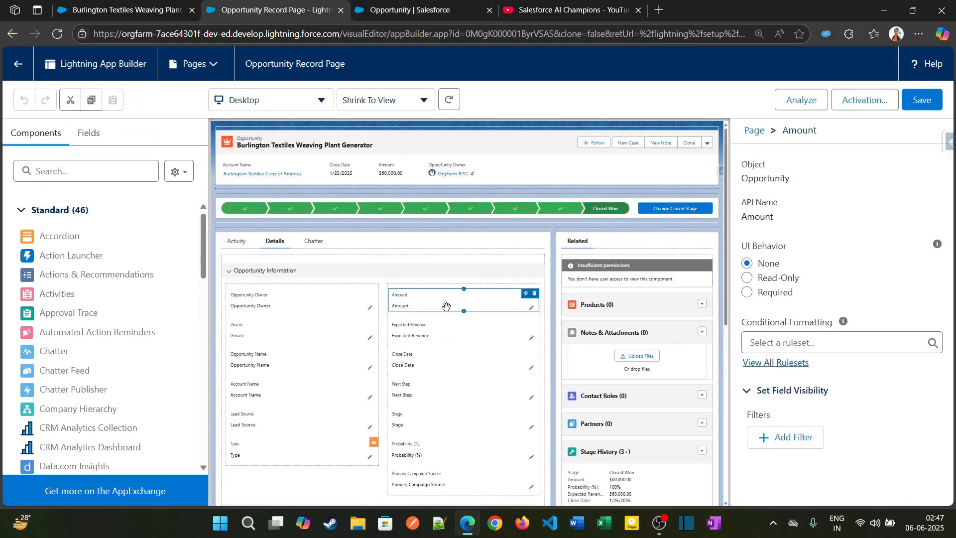
Start a new conditional formatting ruleset for the Amount field named "Amount Rules in Opportunity"
click(766, 338)
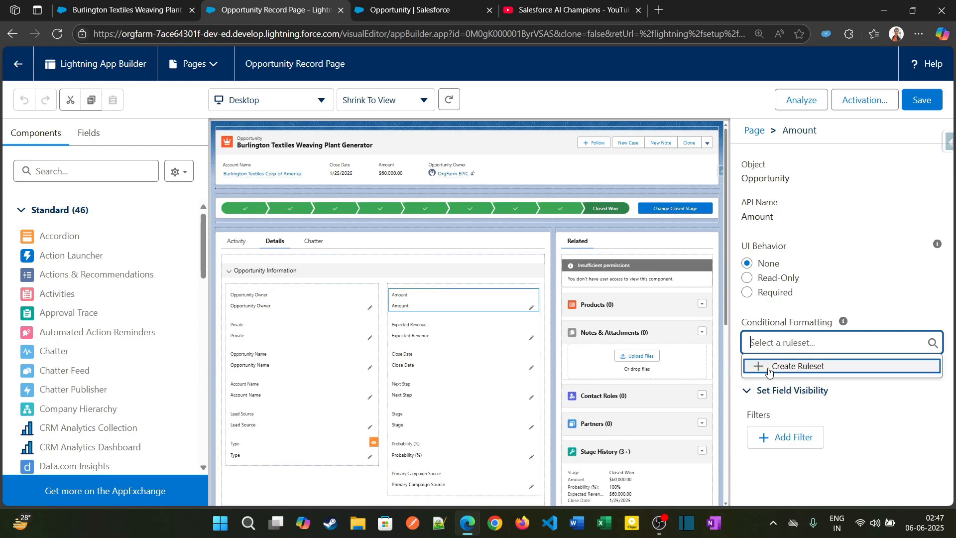
click(806, 370)
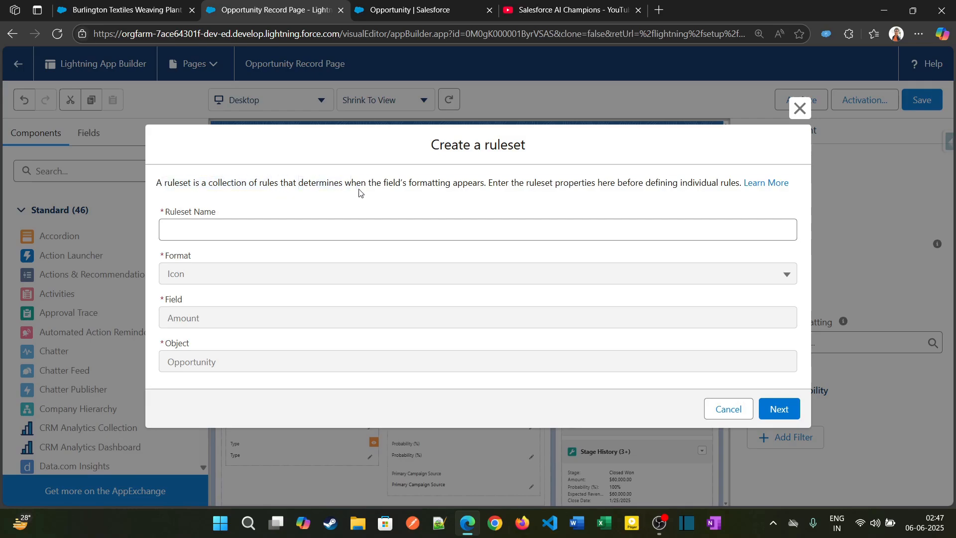
click(375, 228)
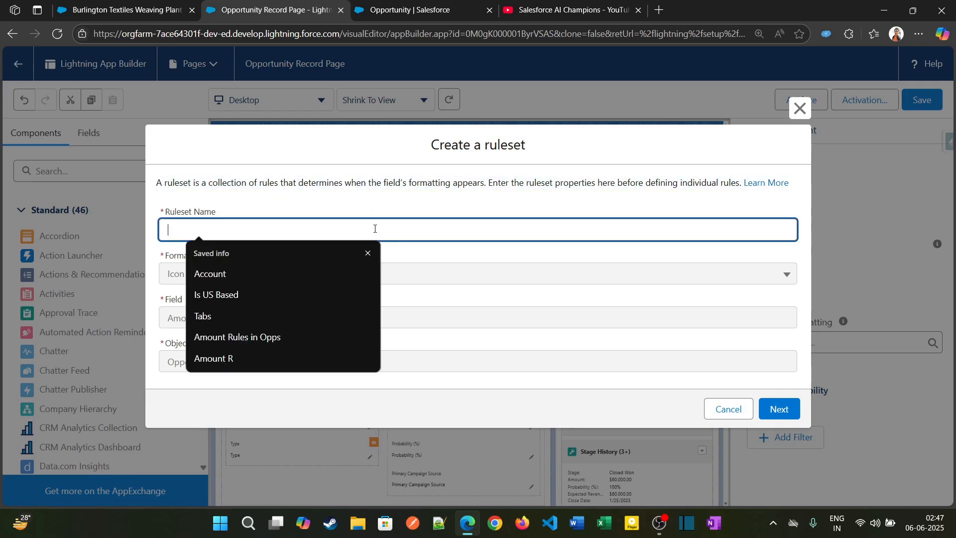
text(Amou)
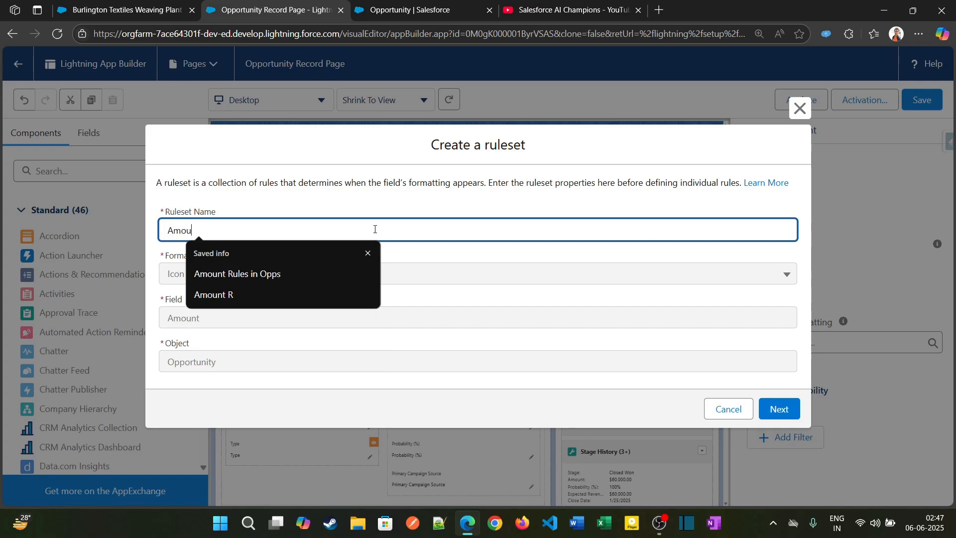
text(nt R)
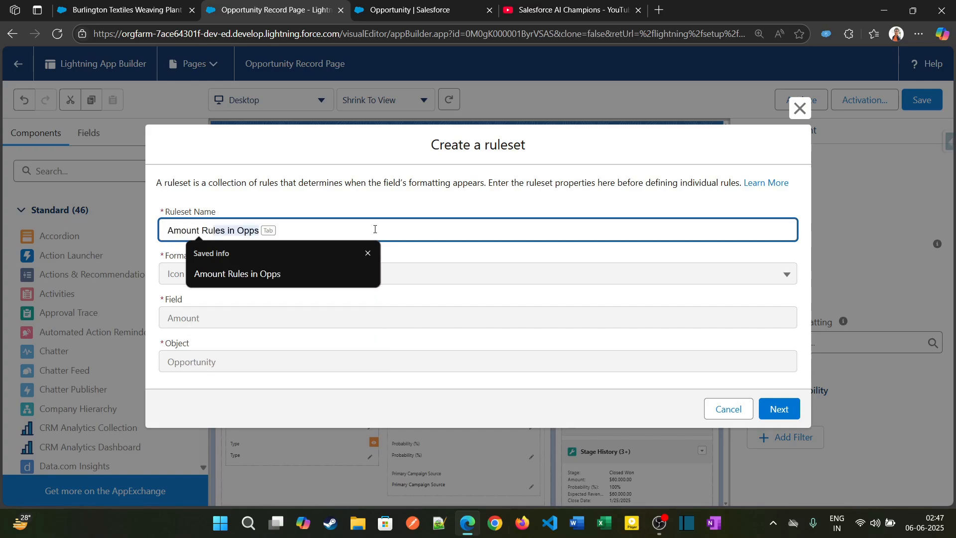
text(ules in Opportunity)
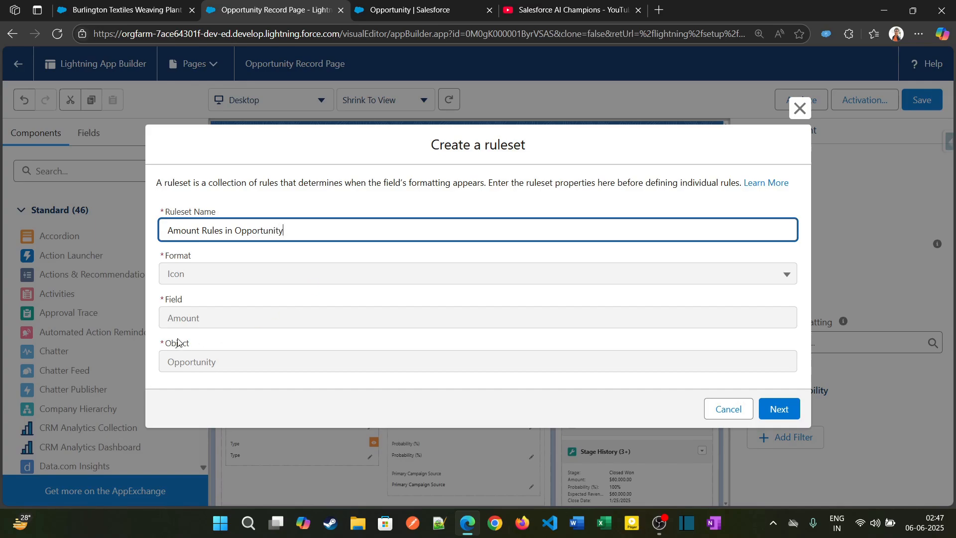
click(177, 271)
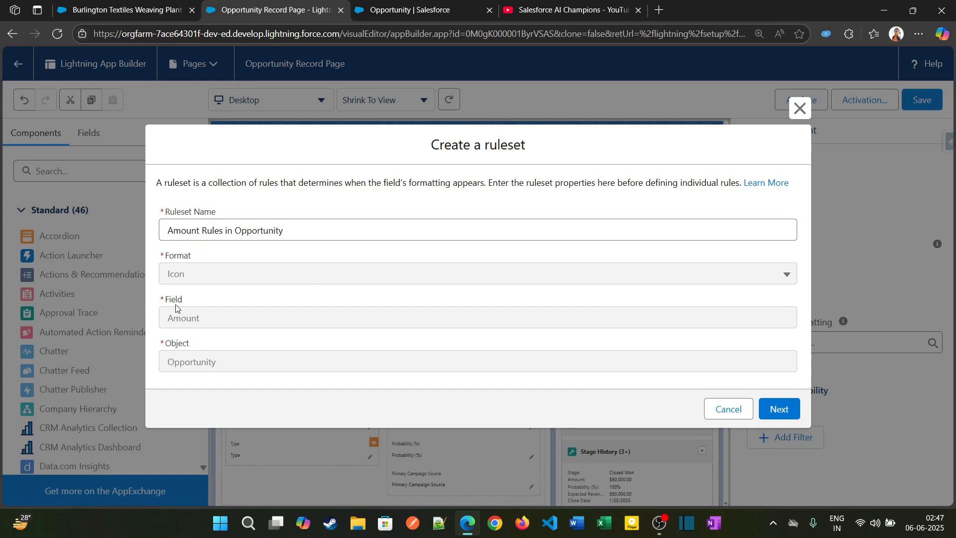
click(778, 407)
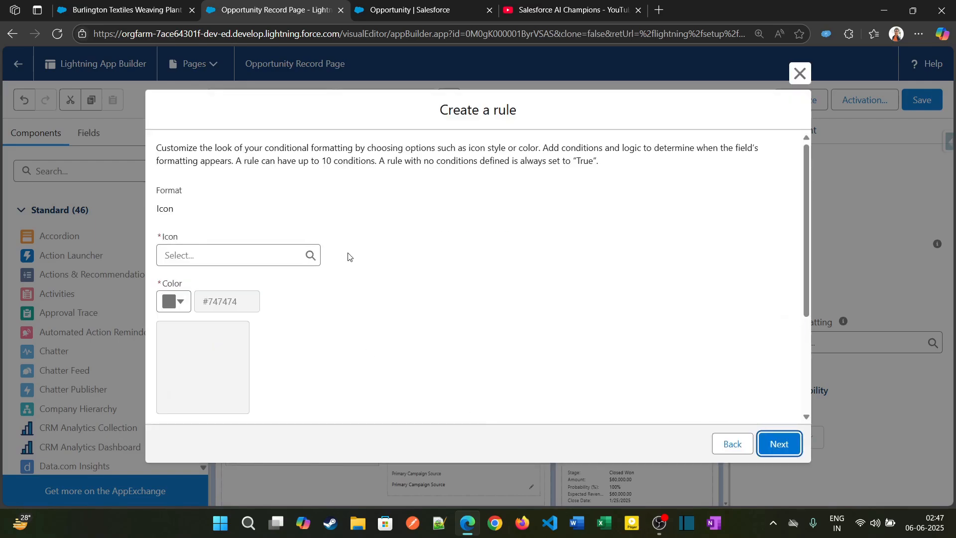
Set the rule's icon to Thumbs Up and its color to green (#2E844A)
scroll(802, 236, down, 3)
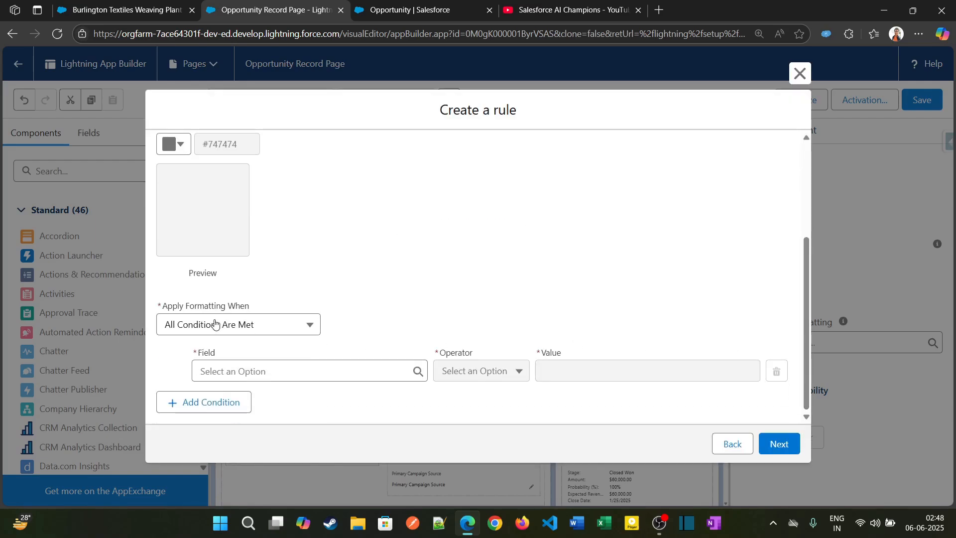
scroll(808, 275, up, 3)
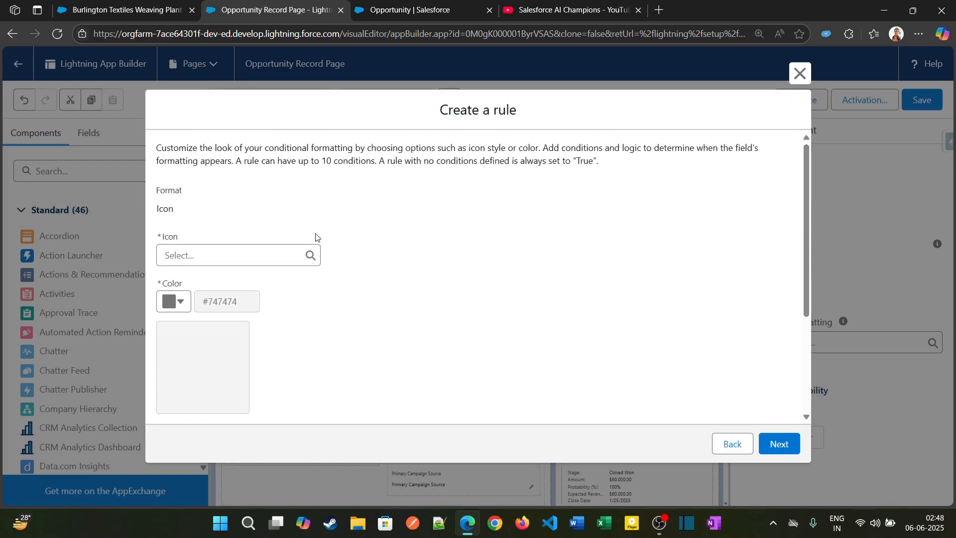
click(249, 251)
drag(313, 318, 318, 420)
click(224, 308)
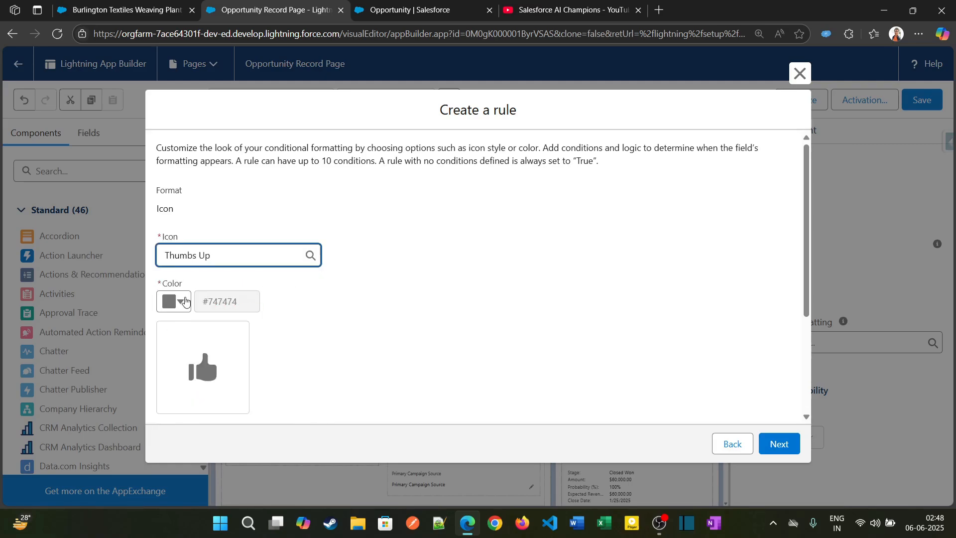
click(192, 305)
click(221, 333)
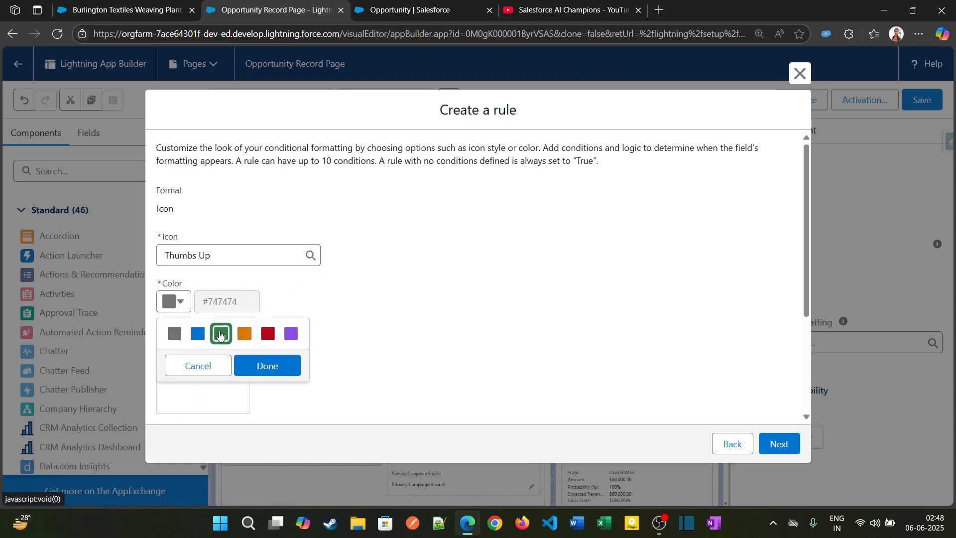
click(267, 366)
Add the rule condition Amount Greater Than or Equal 50000
scroll(383, 340, down, 3)
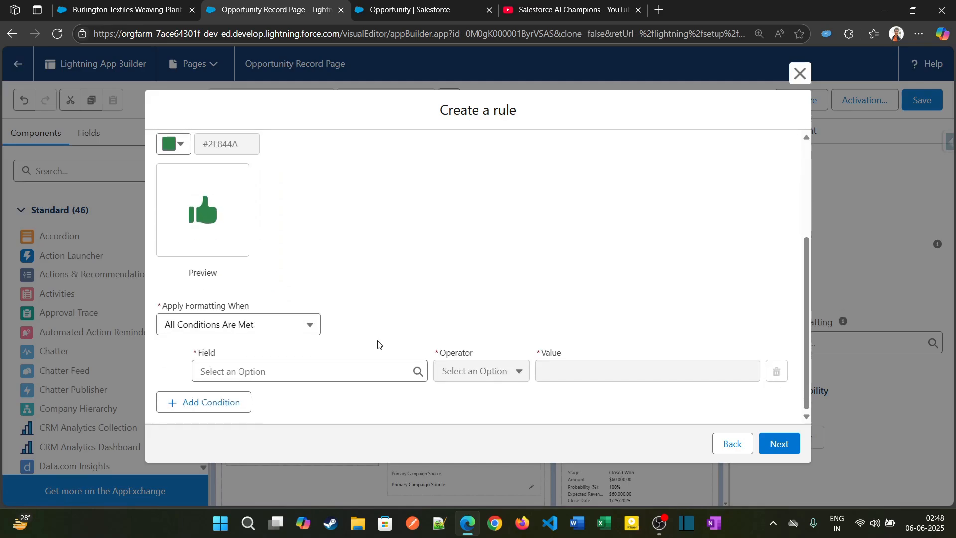
click(267, 372)
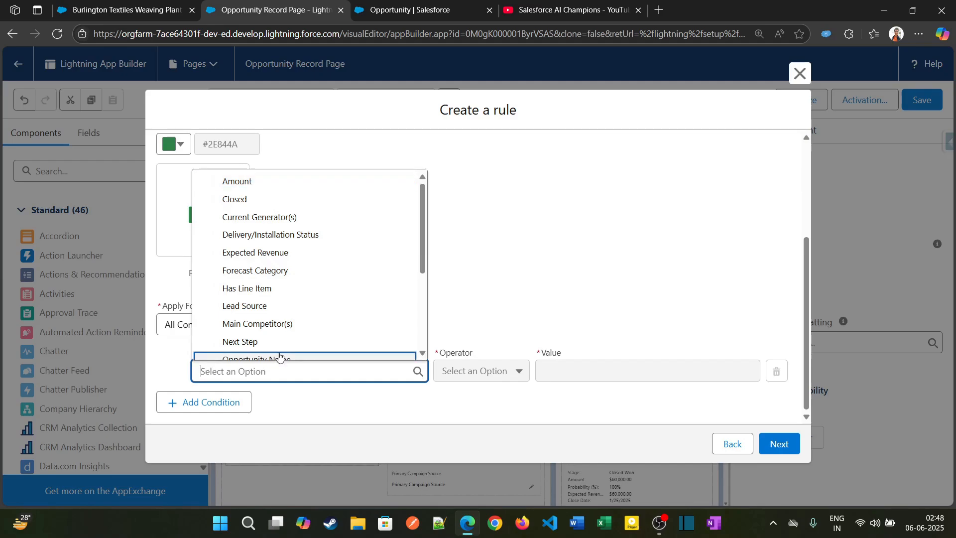
click(294, 184)
click(471, 373)
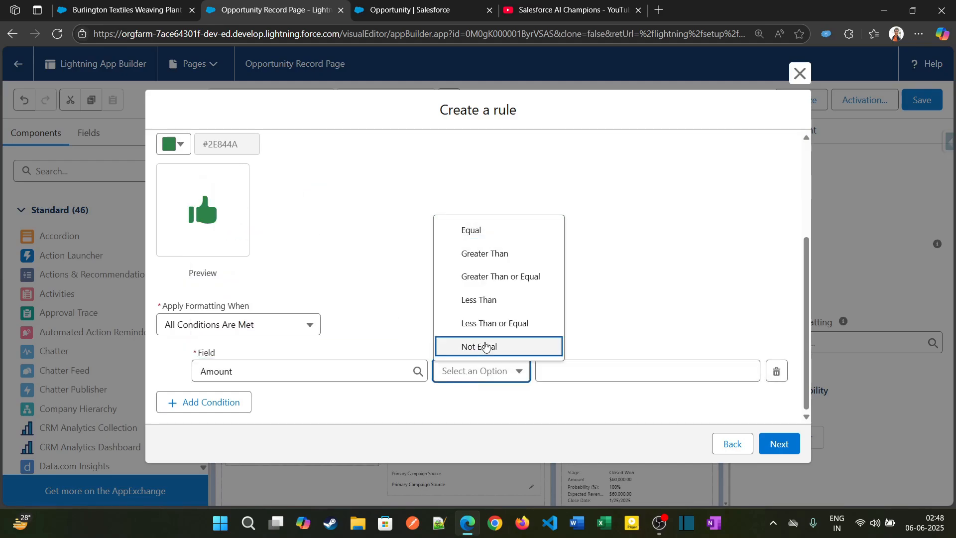
click(491, 275)
click(572, 369)
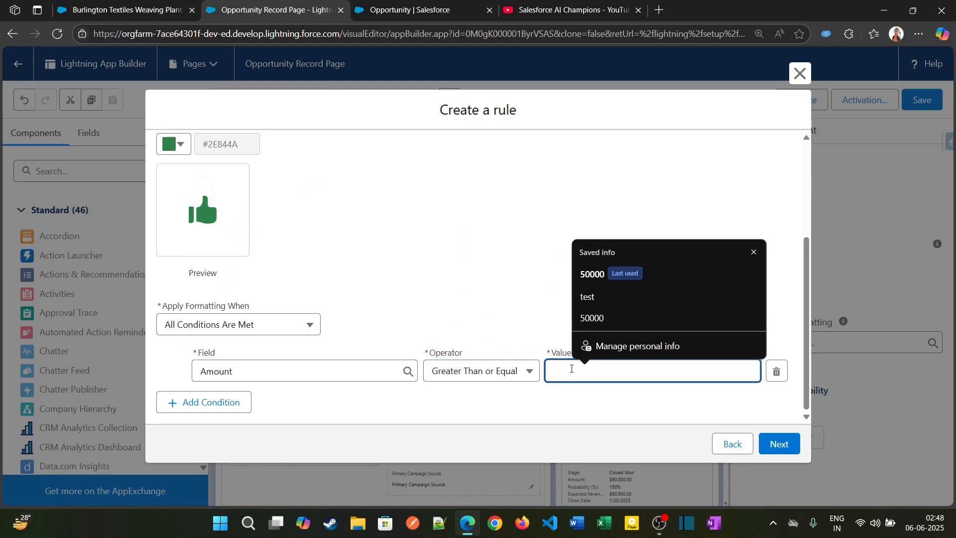
text(50000)
key(Escape)
click(581, 311)
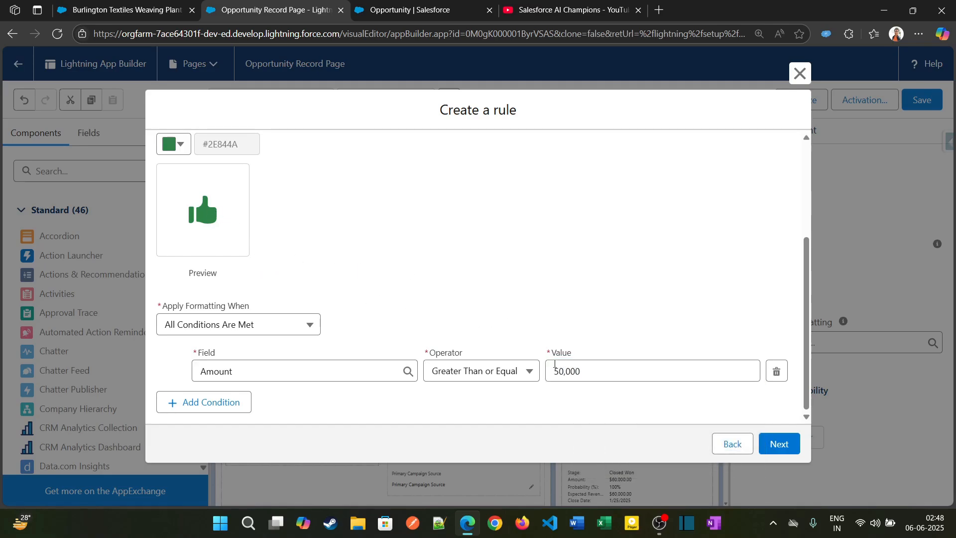
Review the rule and complete the ruleset so it applies to the Amount field
scroll(652, 273, up, 5)
scroll(654, 275, down, 5)
click(772, 444)
click(750, 402)
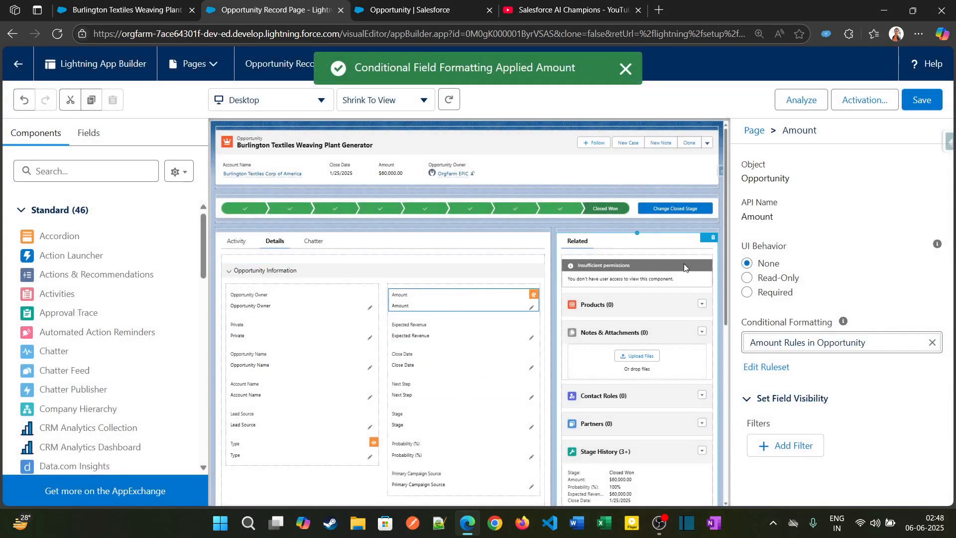
Refresh the Opportunity object's Conditional Field Formatting list and check the ruleset listed for the Amount field
click(402, 4)
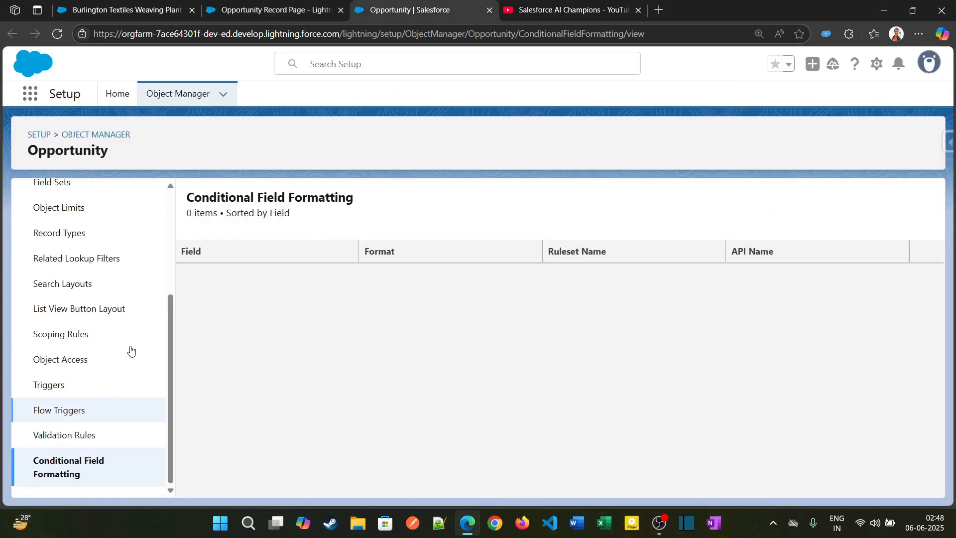
click(57, 33)
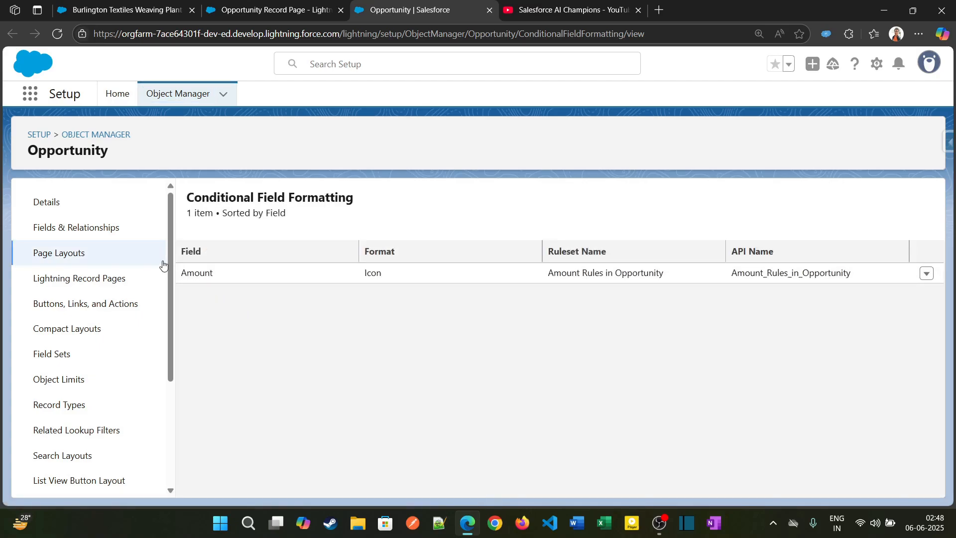
double_click(192, 273)
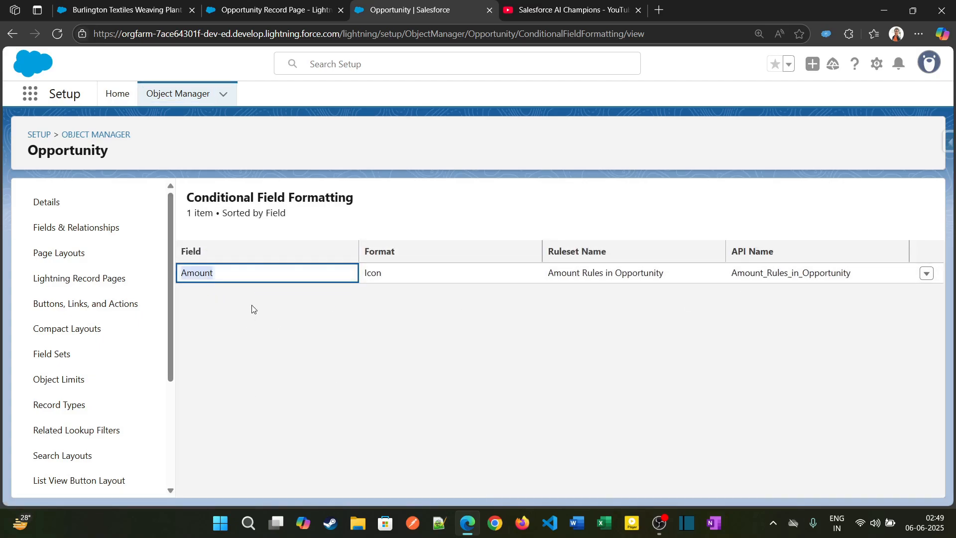
Save the Opportunity Record Page despite the missing required field and exit the Lightning App Builder
click(294, 9)
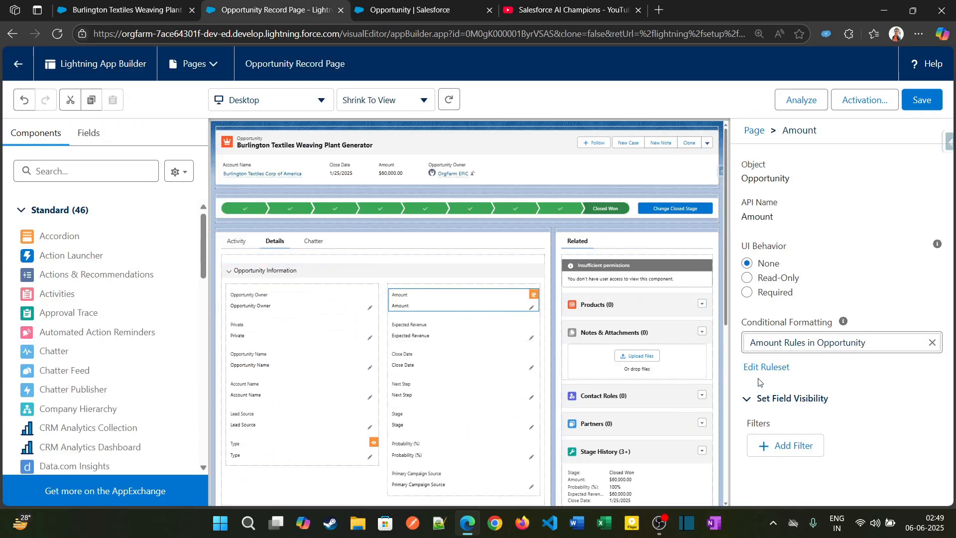
click(921, 100)
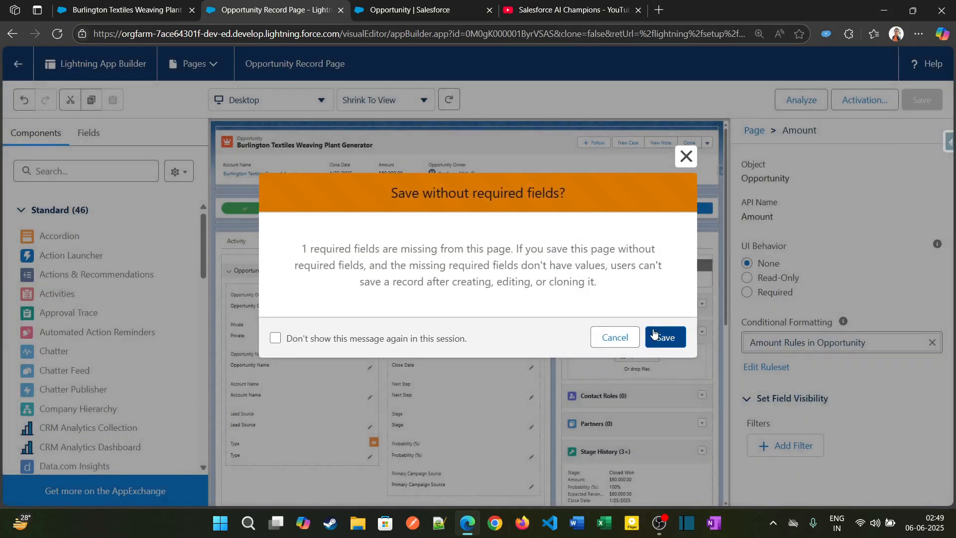
click(653, 333)
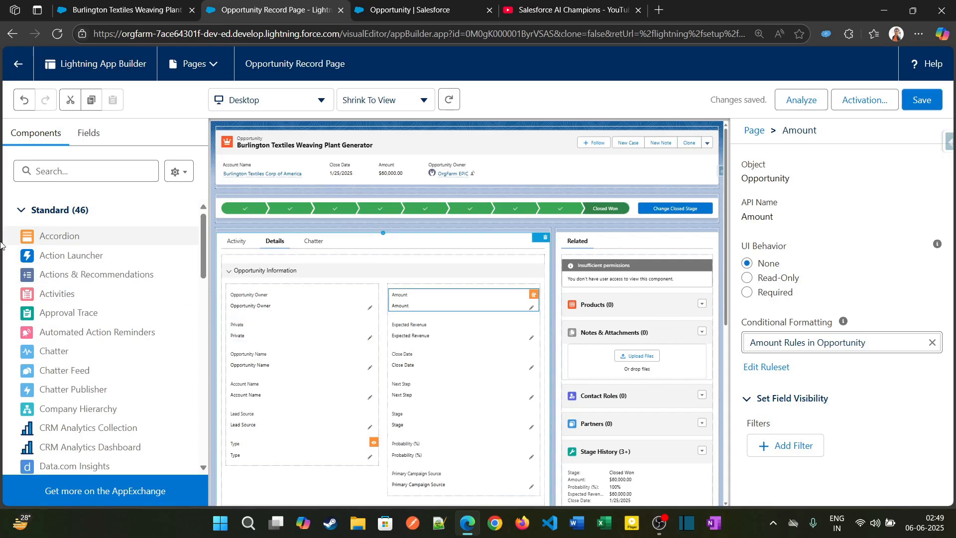
click(17, 61)
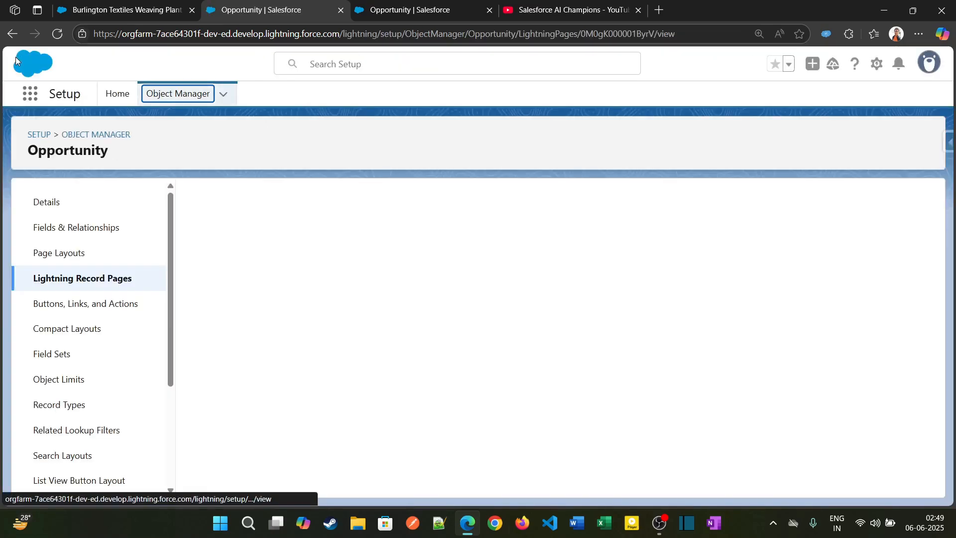
Reload the Burlington Textiles Weaving Plant Generator opportunity and check the Amount field's formatting in its details
click(102, 4)
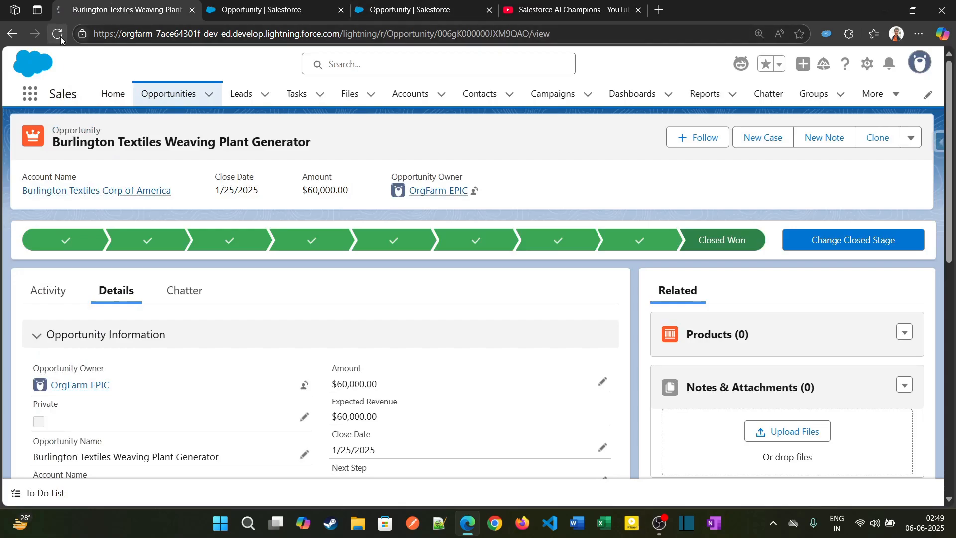
click(60, 37)
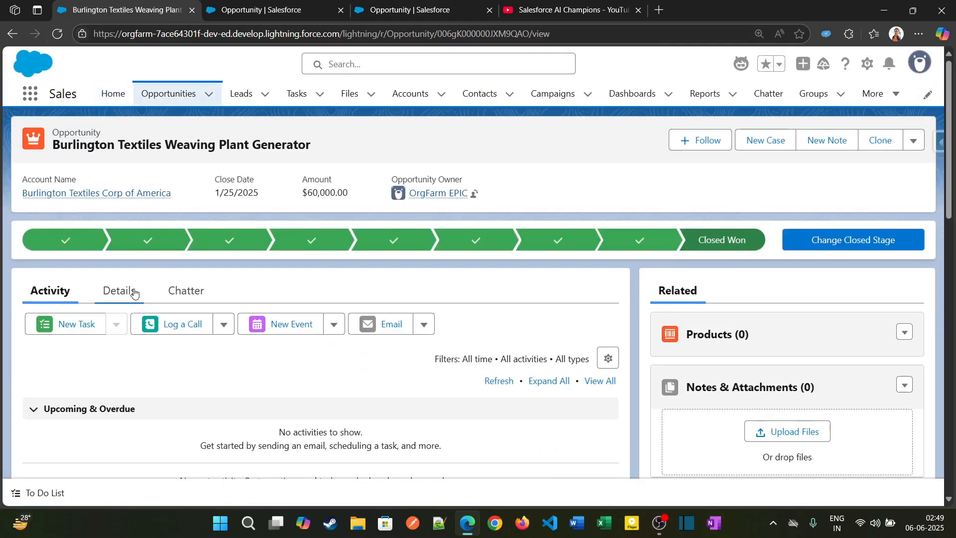
click(118, 290)
scroll(347, 267, down, 3)
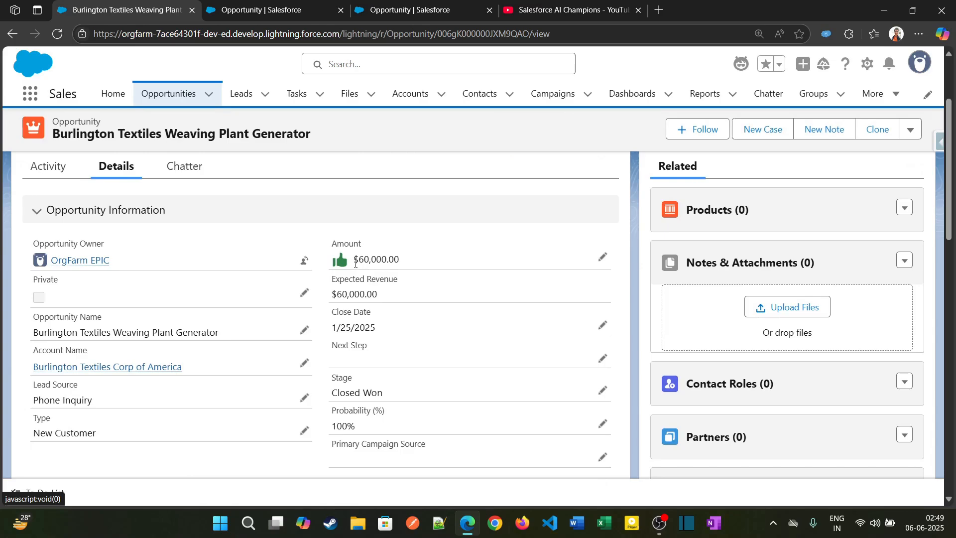
Set the opportunity's Amount to 6000 and save the record to test a value below the threshold
click(603, 257)
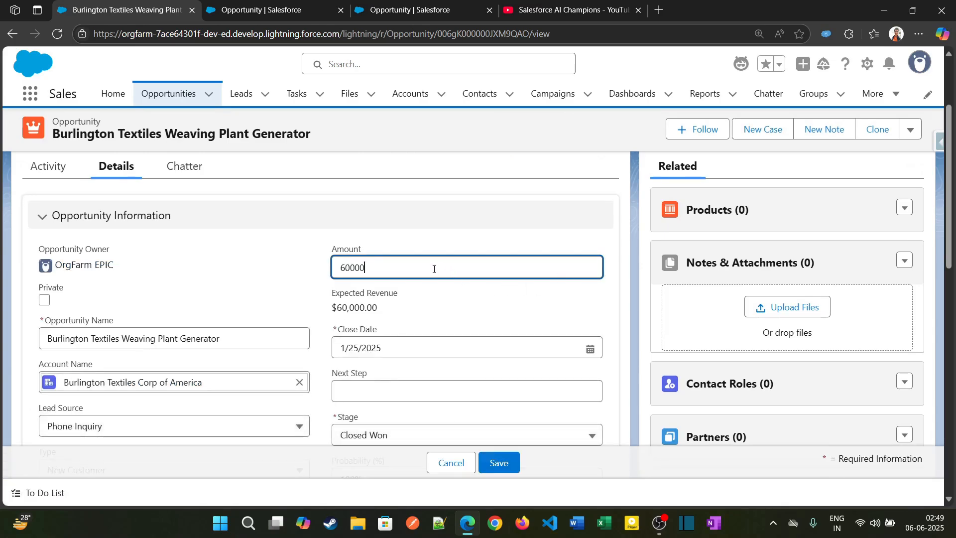
key(BackSpace)
text(0)
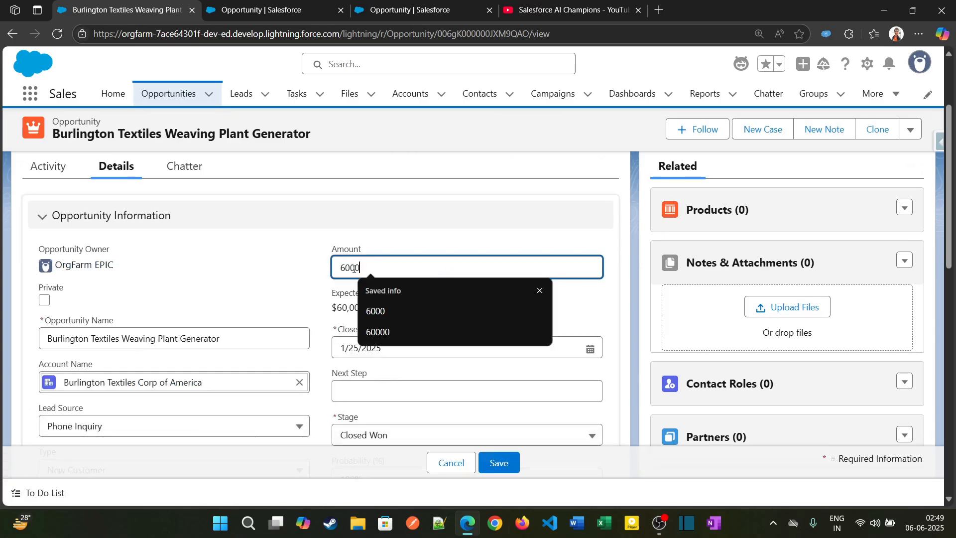
click(498, 462)
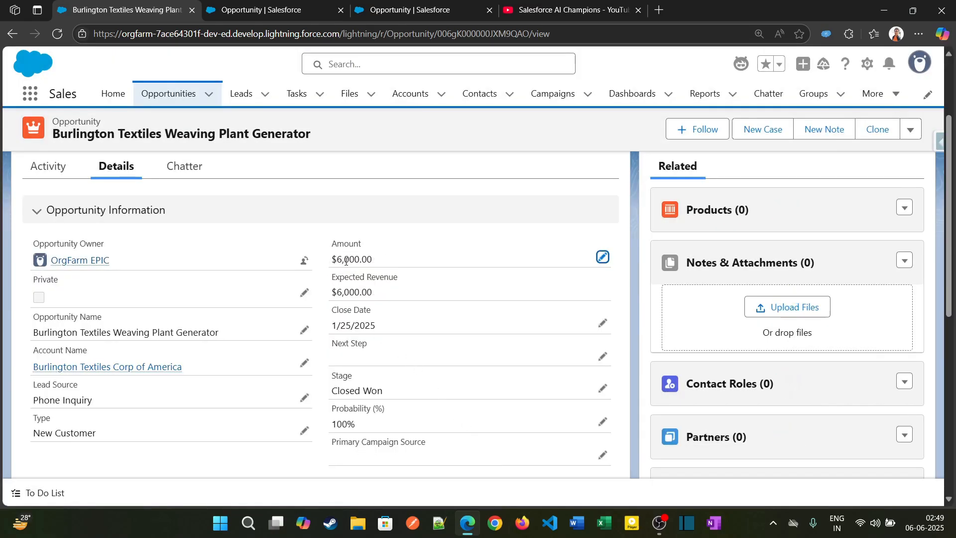
Set the opportunity's Amount to 70000 and save the record to test a value above the threshold
double_click(347, 262)
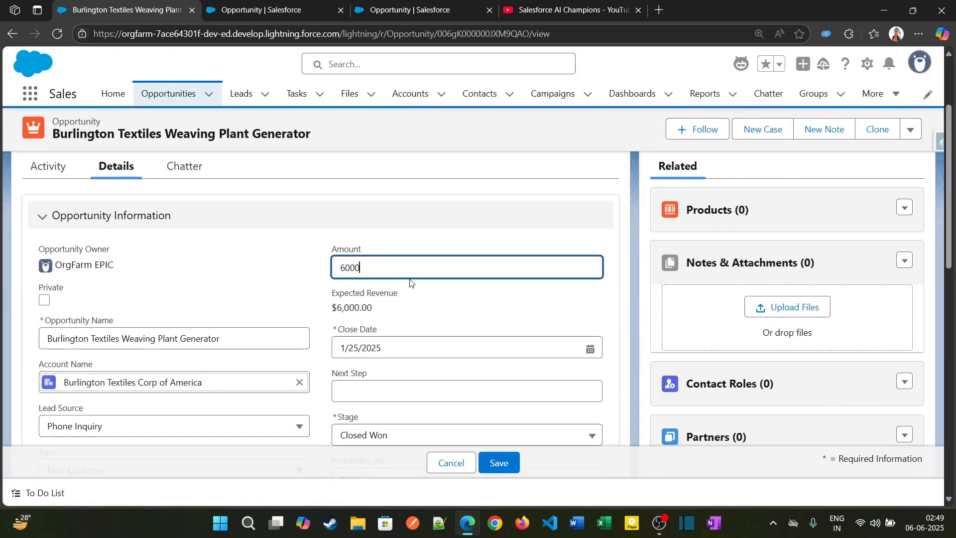
click(350, 268)
key(BackSpace)
text(7)
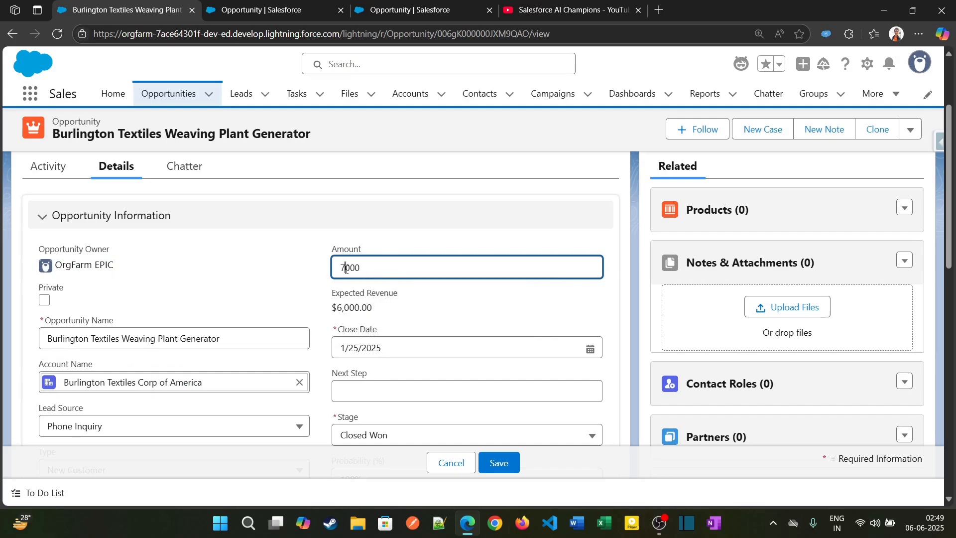
text(0)
click(495, 464)
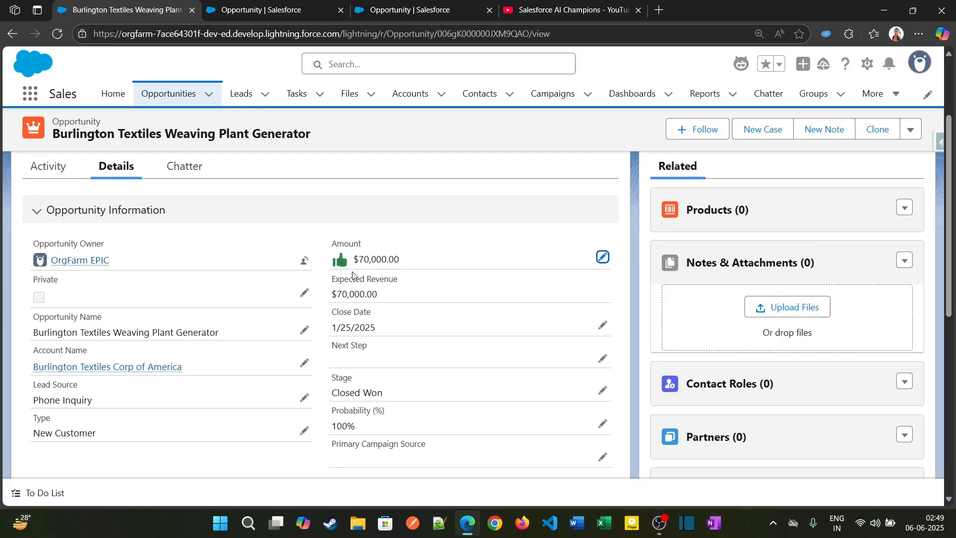